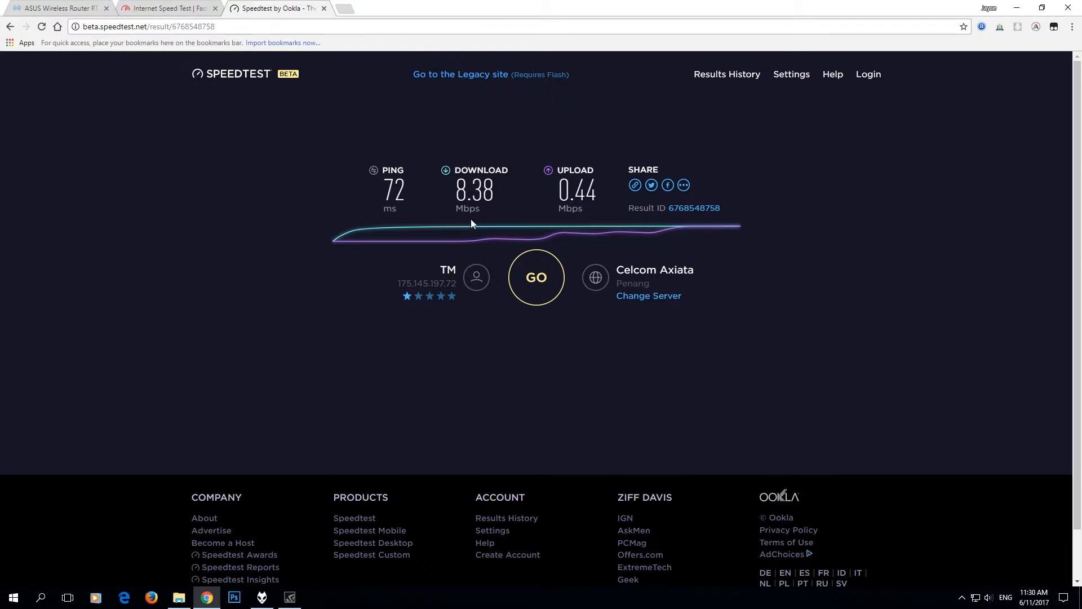
- Run a new speed test against the Kuala Lumpur Yes 4G server
{"action": "left_click", "coordinate": [649, 295]}
{"action": "scroll", "coordinate": [487, 342], "scroll_direction": "down", "scroll_amount": 5}
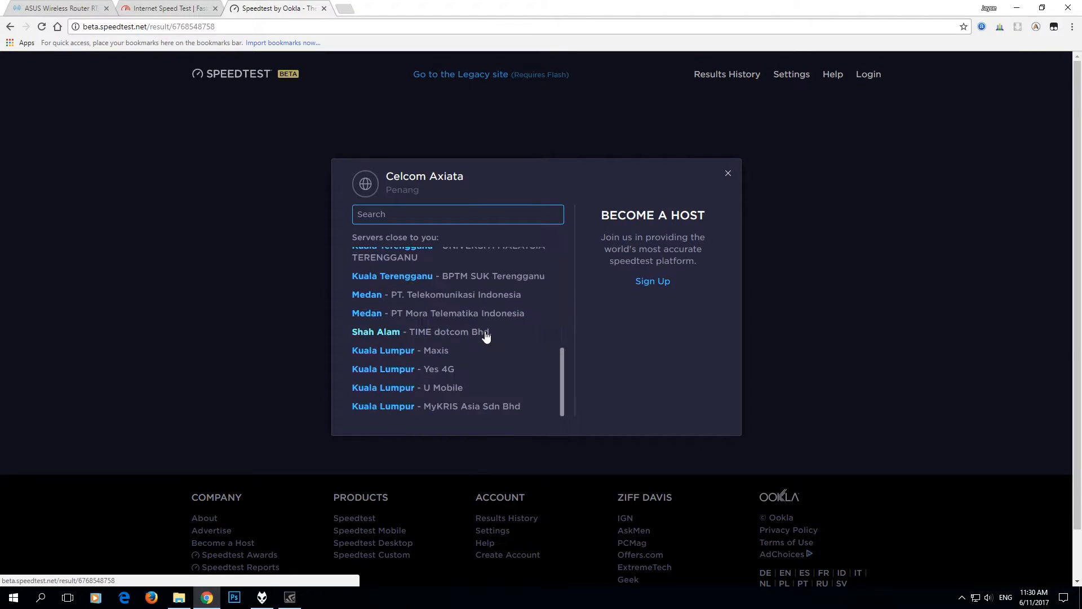
{"action": "left_click", "coordinate": [424, 370]}
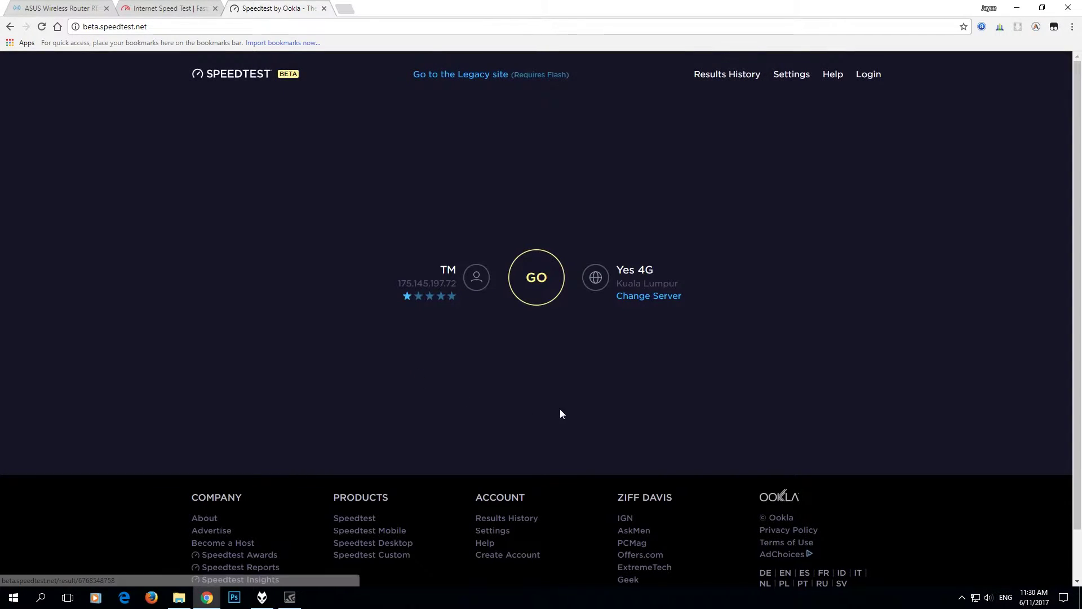
{"action": "left_click", "coordinate": [536, 278]}
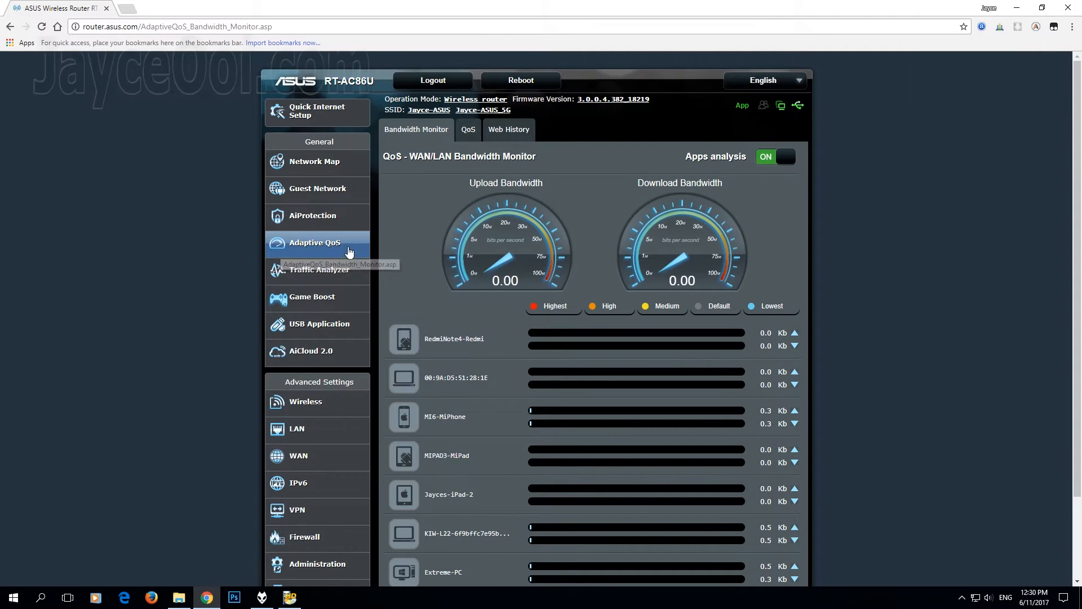
- Go to the QoS configuration page under Adaptive QoS
{"action": "left_click", "coordinate": [469, 128]}
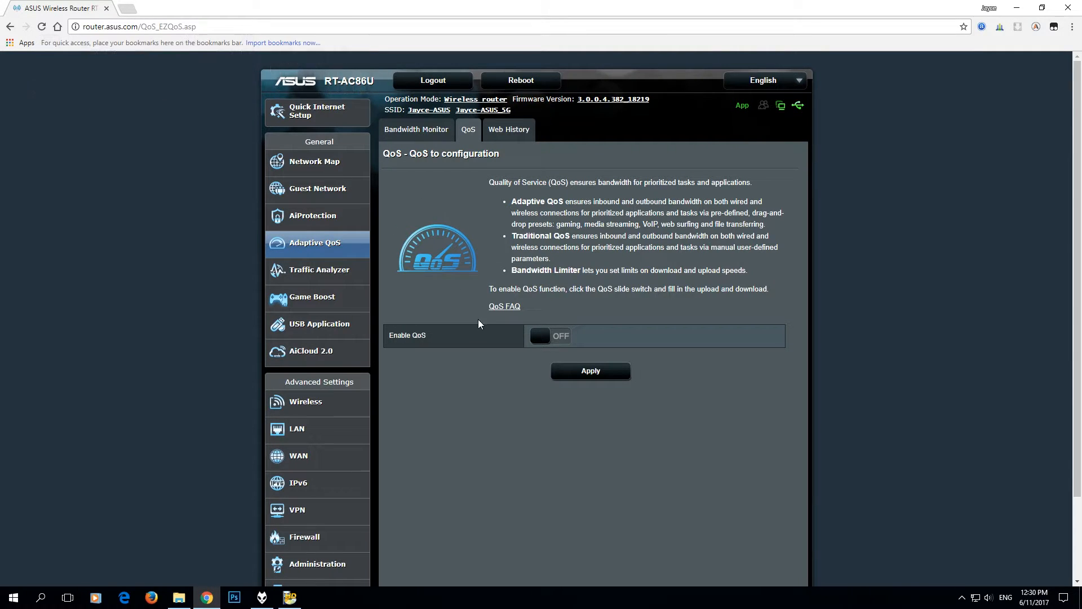
- Enable Adaptive QoS with manual 0.3 Mb/s upload, 7 Mb/s download, Games mode, and apply
{"action": "left_click", "coordinate": [544, 337]}
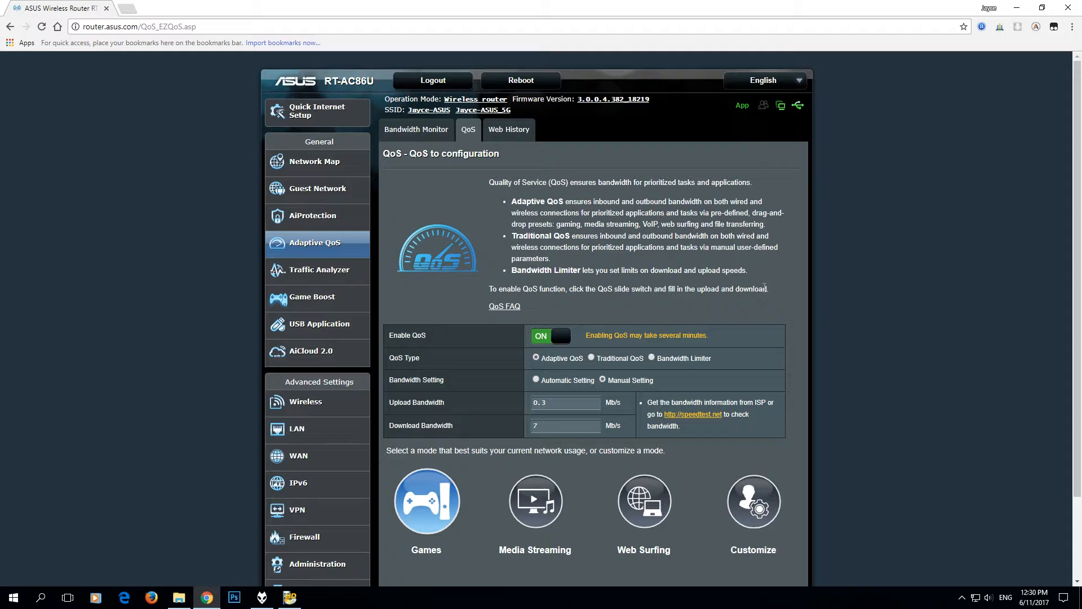
{"action": "scroll", "coordinate": [814, 281], "scroll_direction": "down", "scroll_amount": 3}
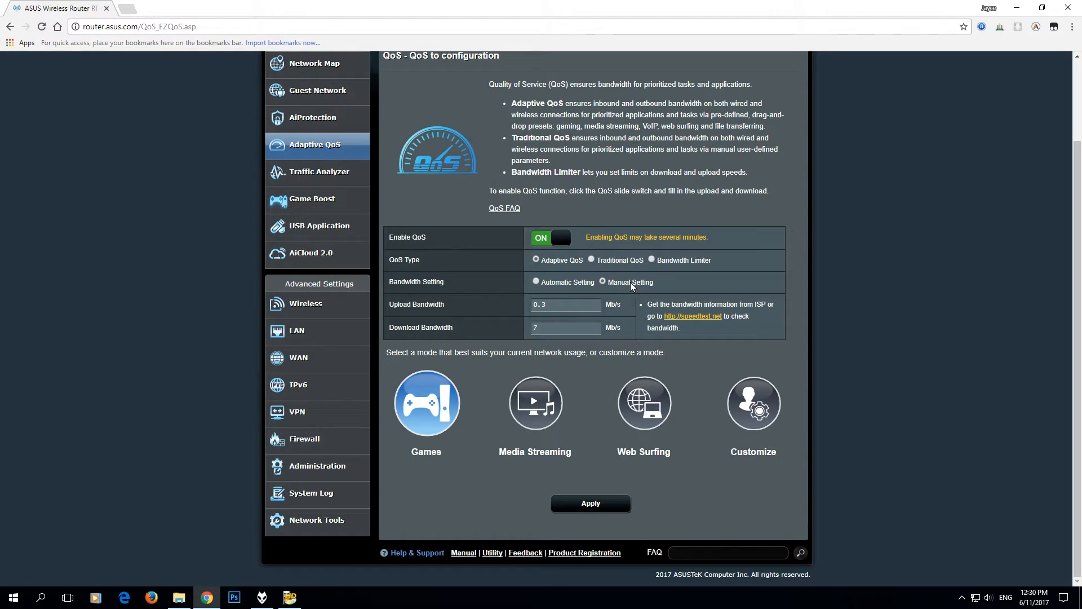
{"action": "left_click", "coordinate": [551, 327]}
{"action": "type", "text": "7"}
{"action": "left_click", "coordinate": [484, 421]}
{"action": "left_click", "coordinate": [590, 505]}
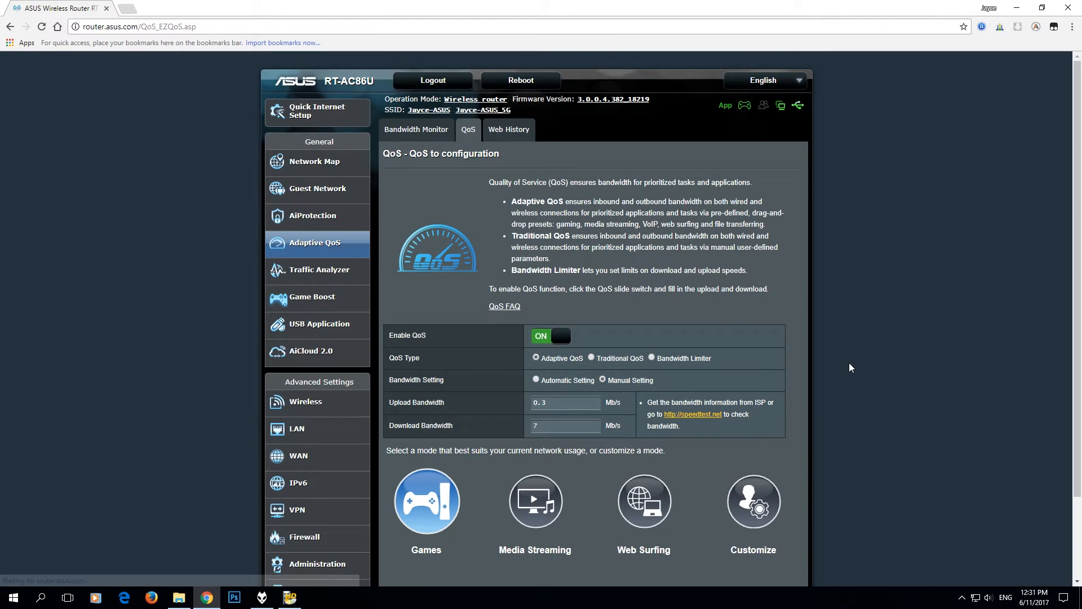
{"action": "scroll", "coordinate": [849, 361], "scroll_direction": "down", "scroll_amount": 1}
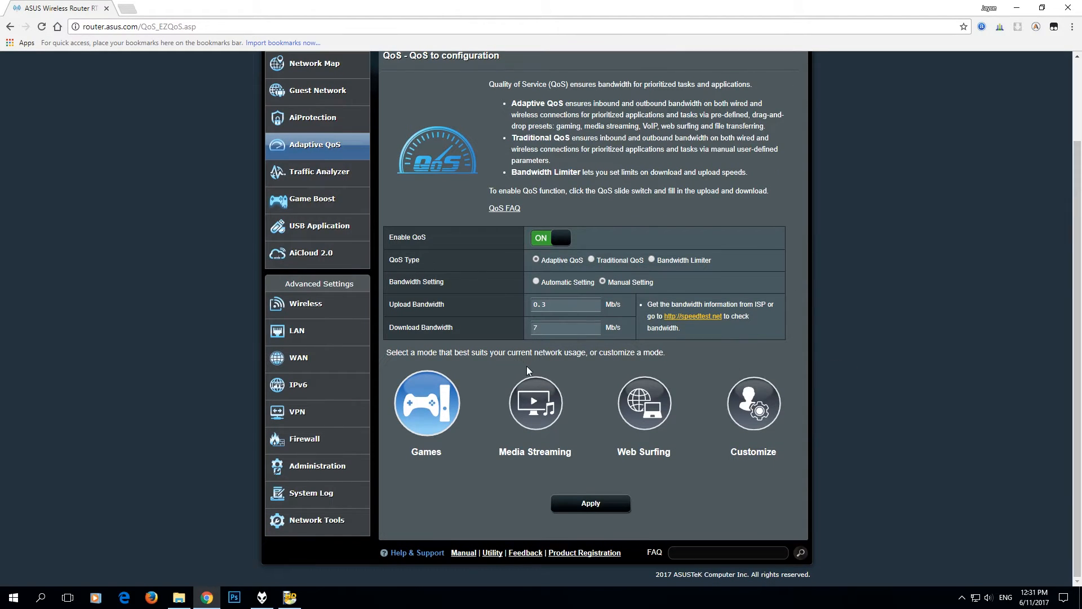